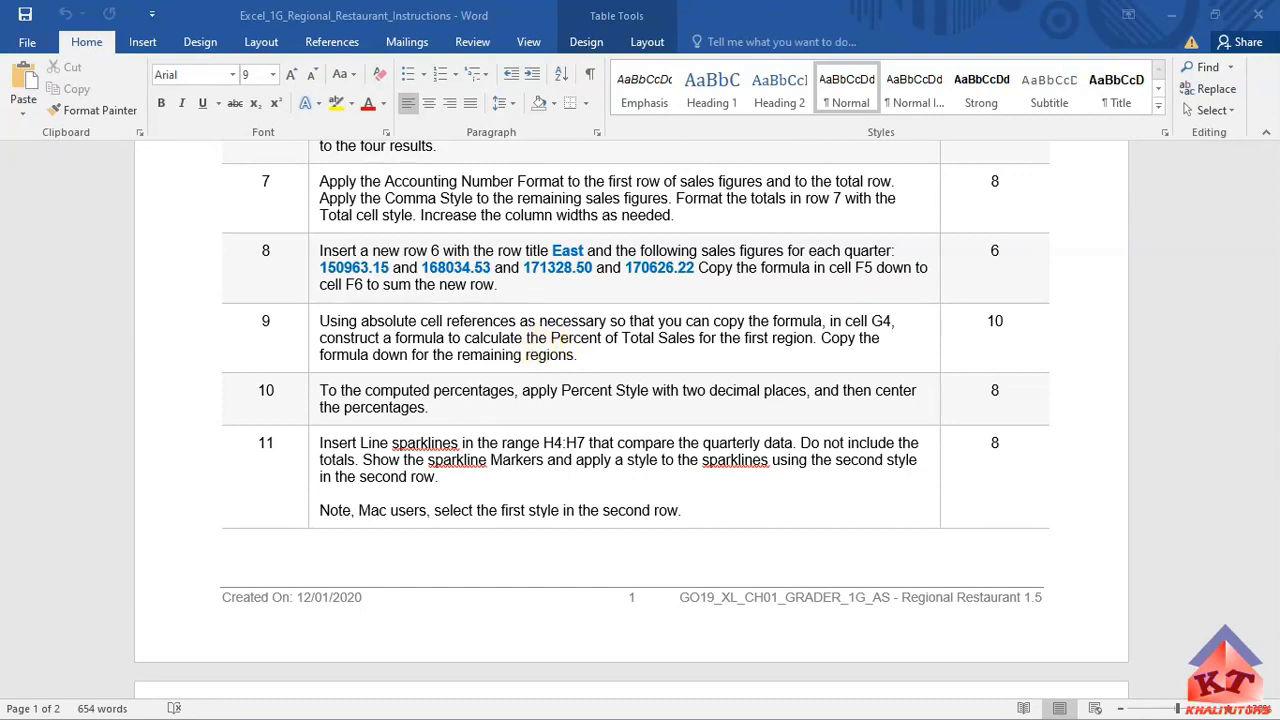
# - Switch from the Word instructions to the Regional Sales to Restaurants workbook in Excel
pyautogui.hotkey('alt', 'Tab')
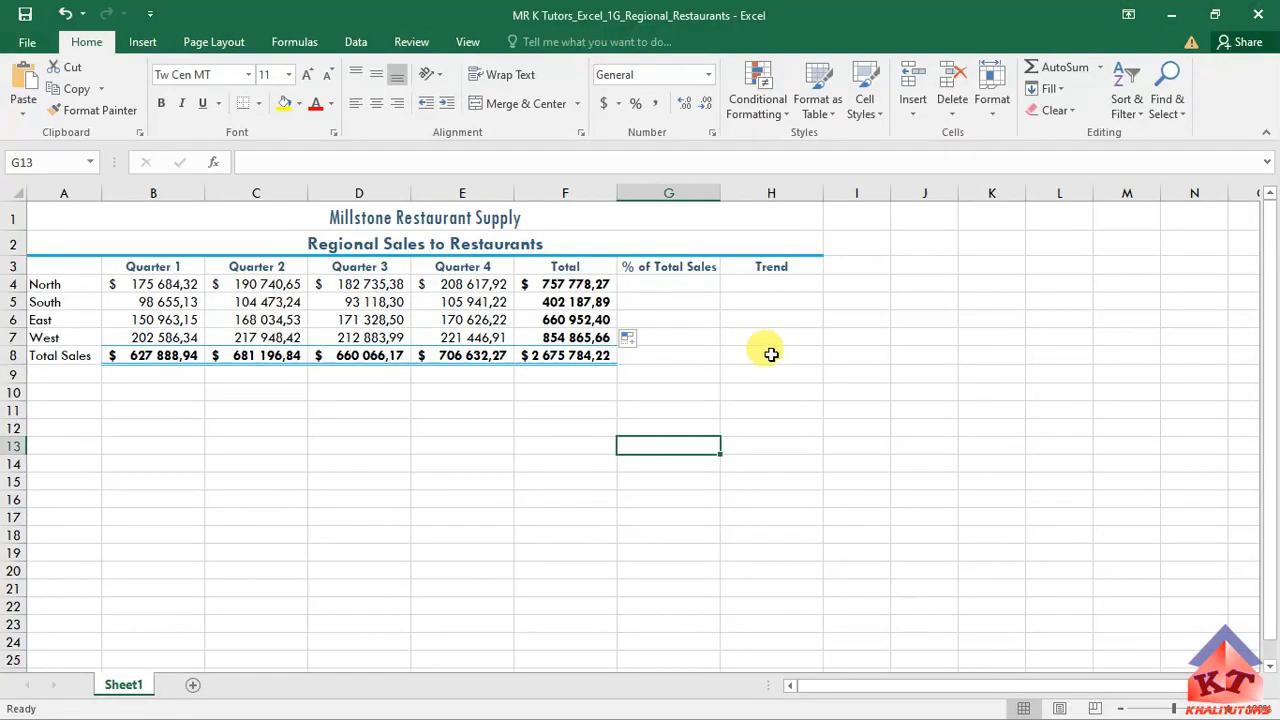
pyautogui.click(675, 287)
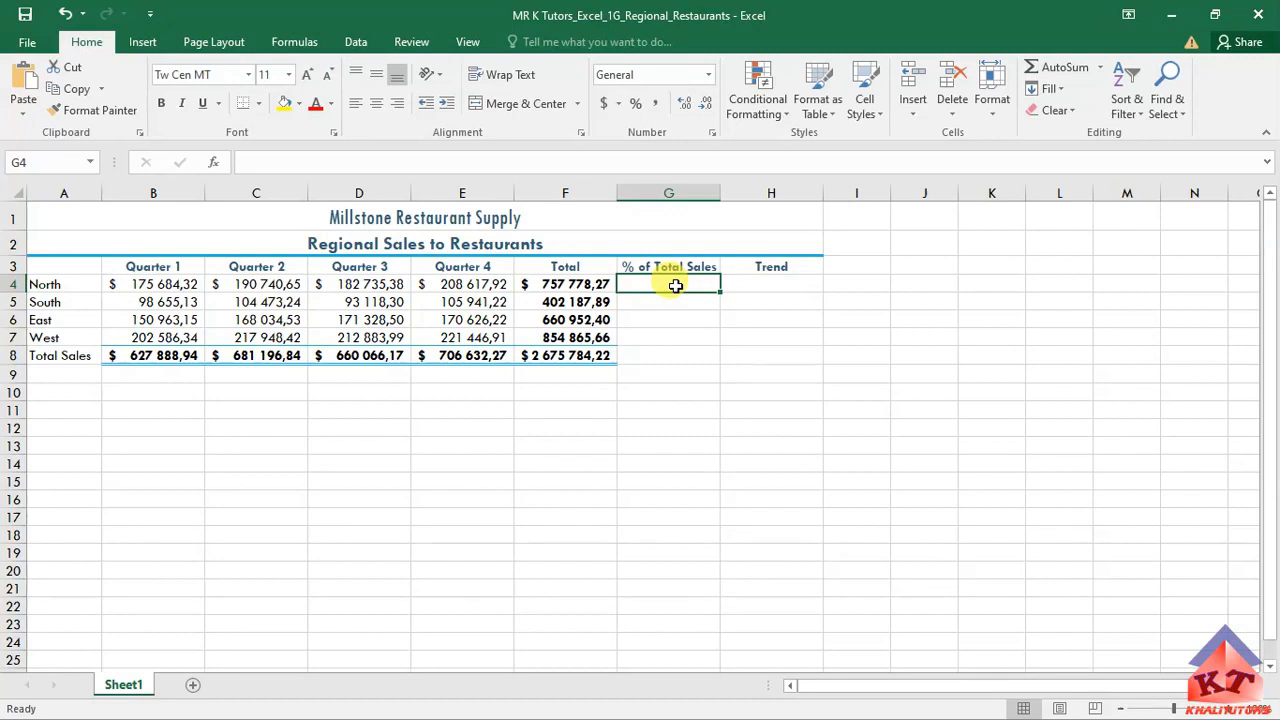
pyautogui.click(570, 356)
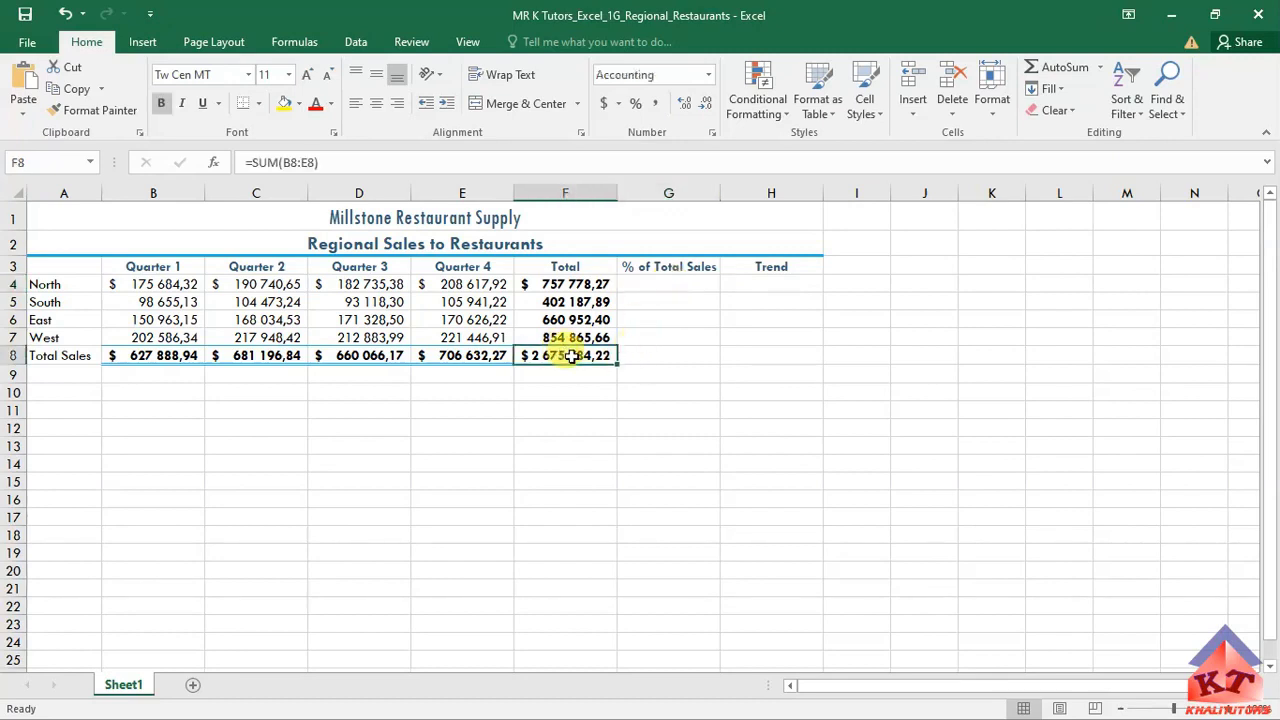
pyautogui.click(669, 281)
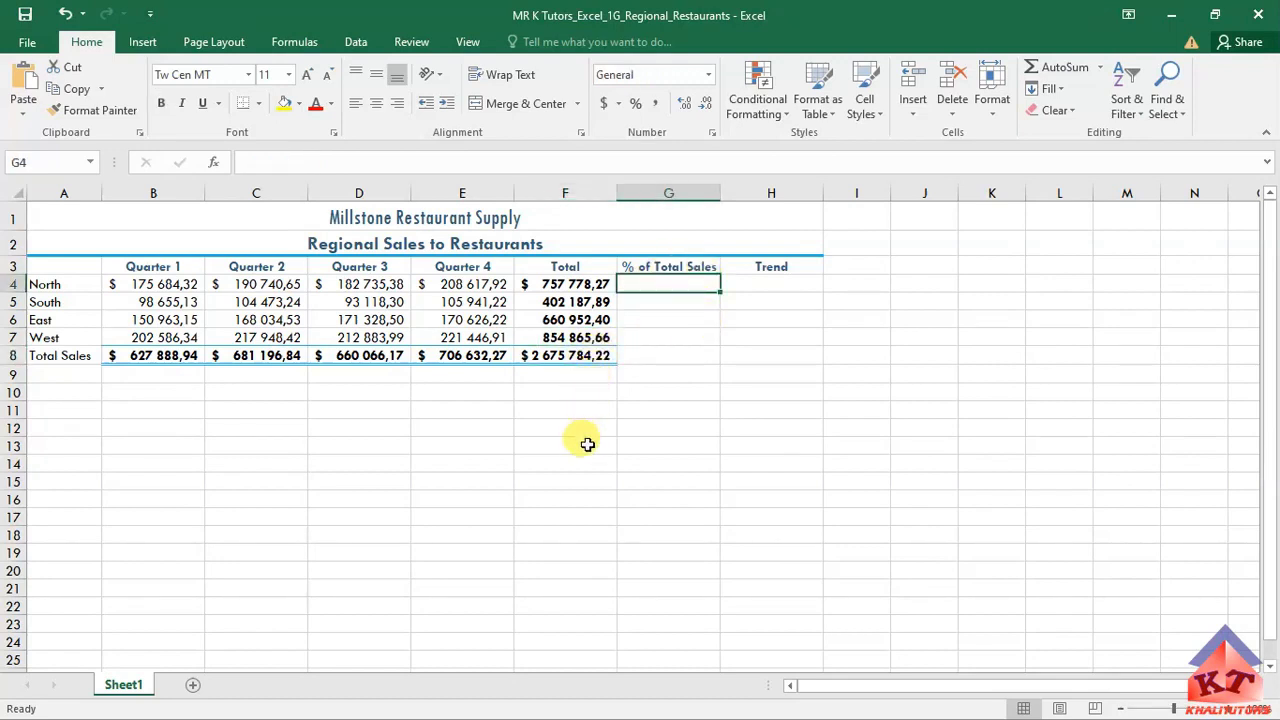
pyautogui.click(551, 423)
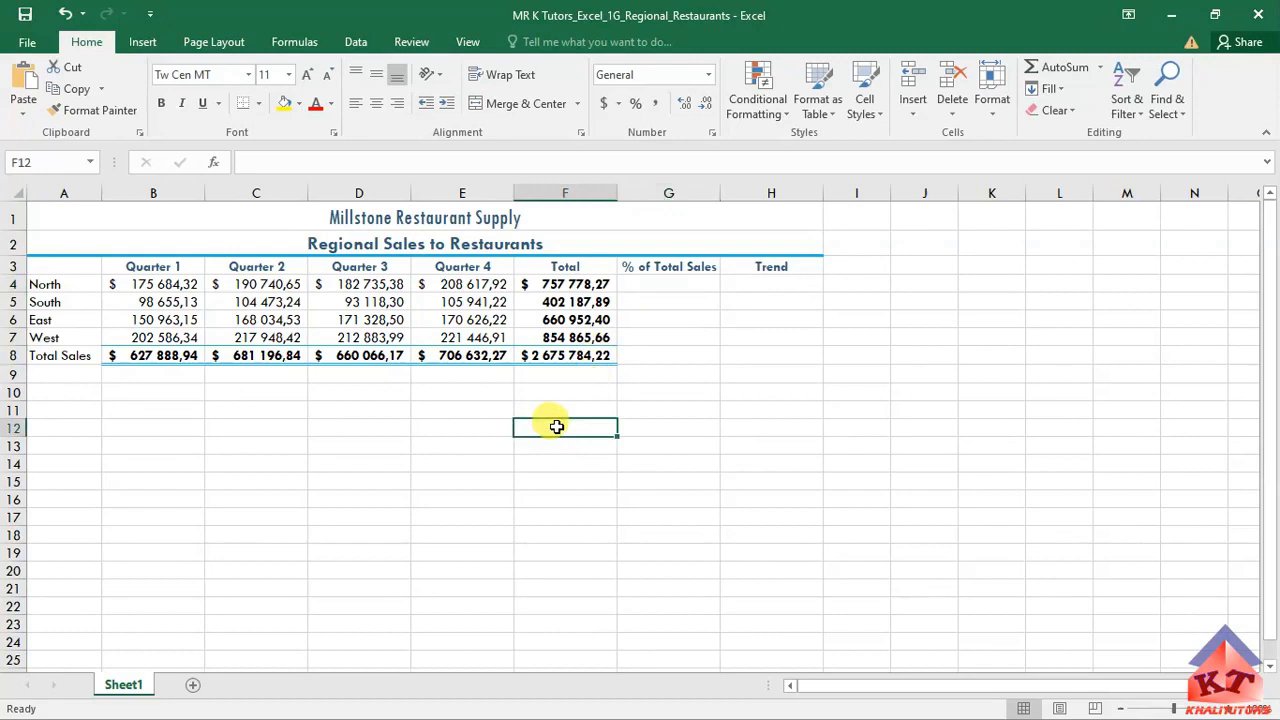
pyautogui.click(574, 406)
pyautogui.click(572, 390)
pyautogui.click(571, 378)
pyautogui.click(571, 405)
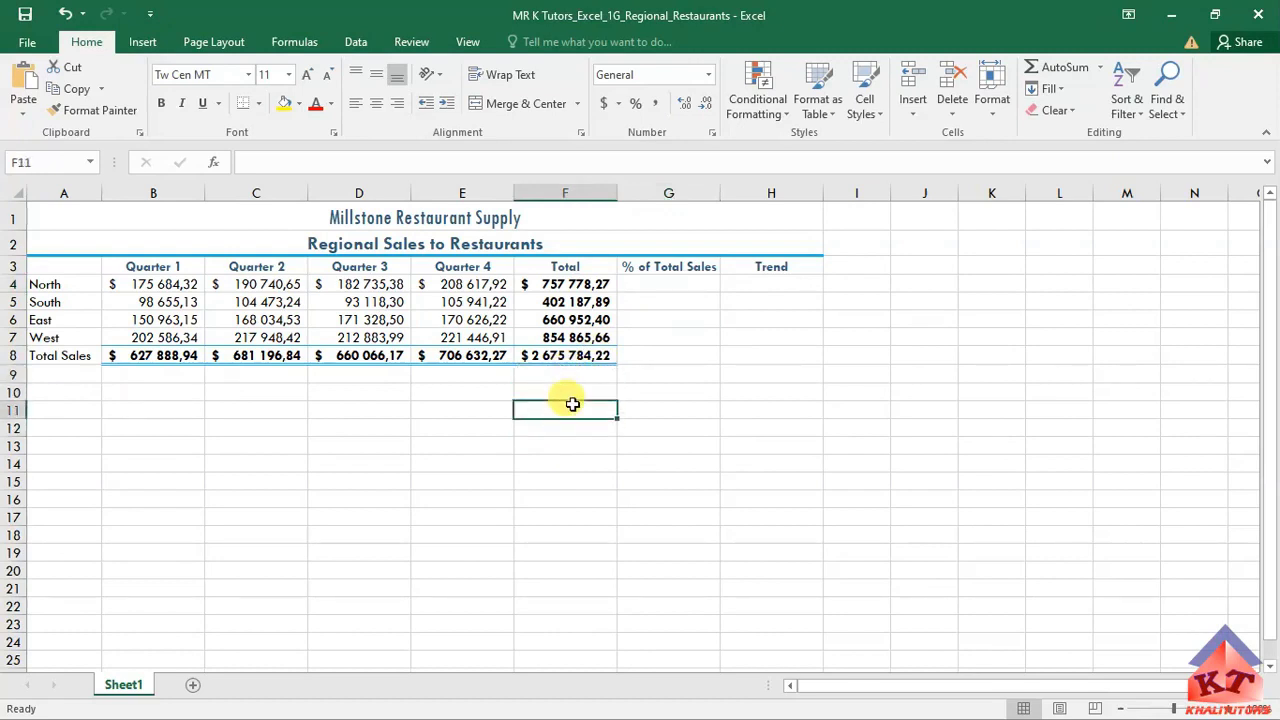
pyautogui.click(571, 422)
pyautogui.click(571, 404)
pyautogui.click(573, 378)
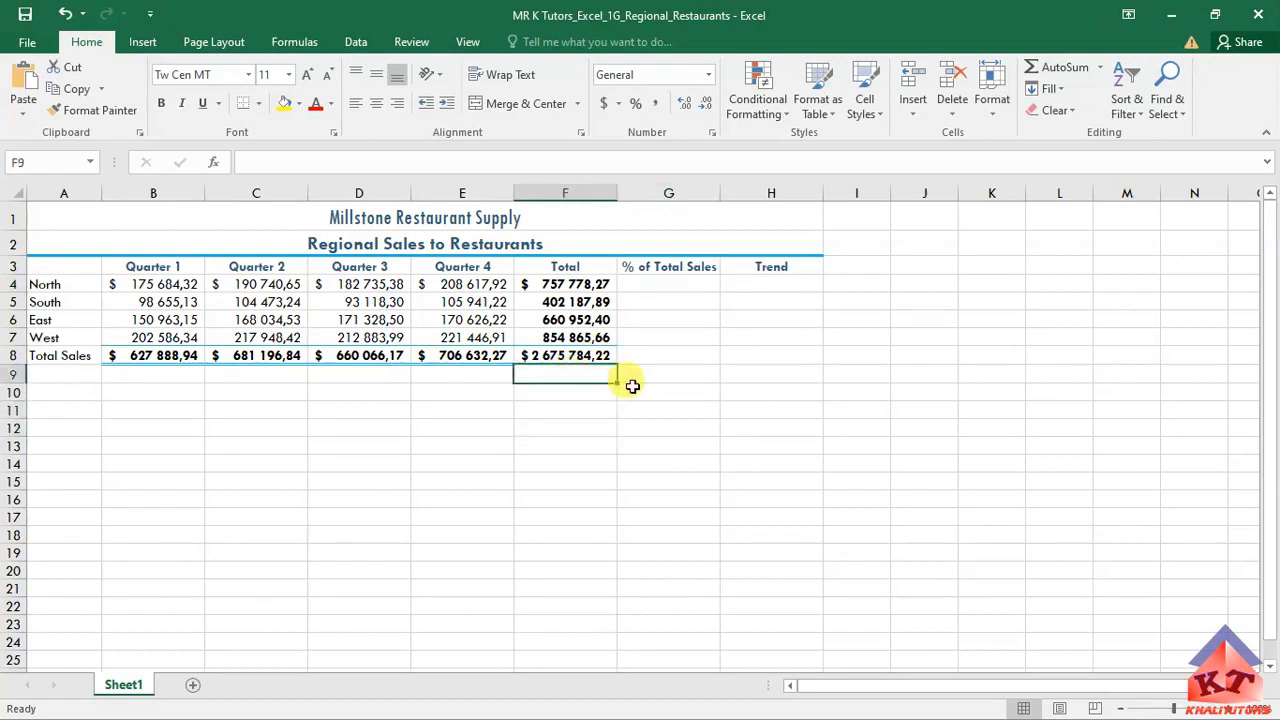
# - Enter =F4/F8 in G4 and fill it down to G7, producing #DIV/0! errors
pyautogui.click(674, 283)
pyautogui.write('=')
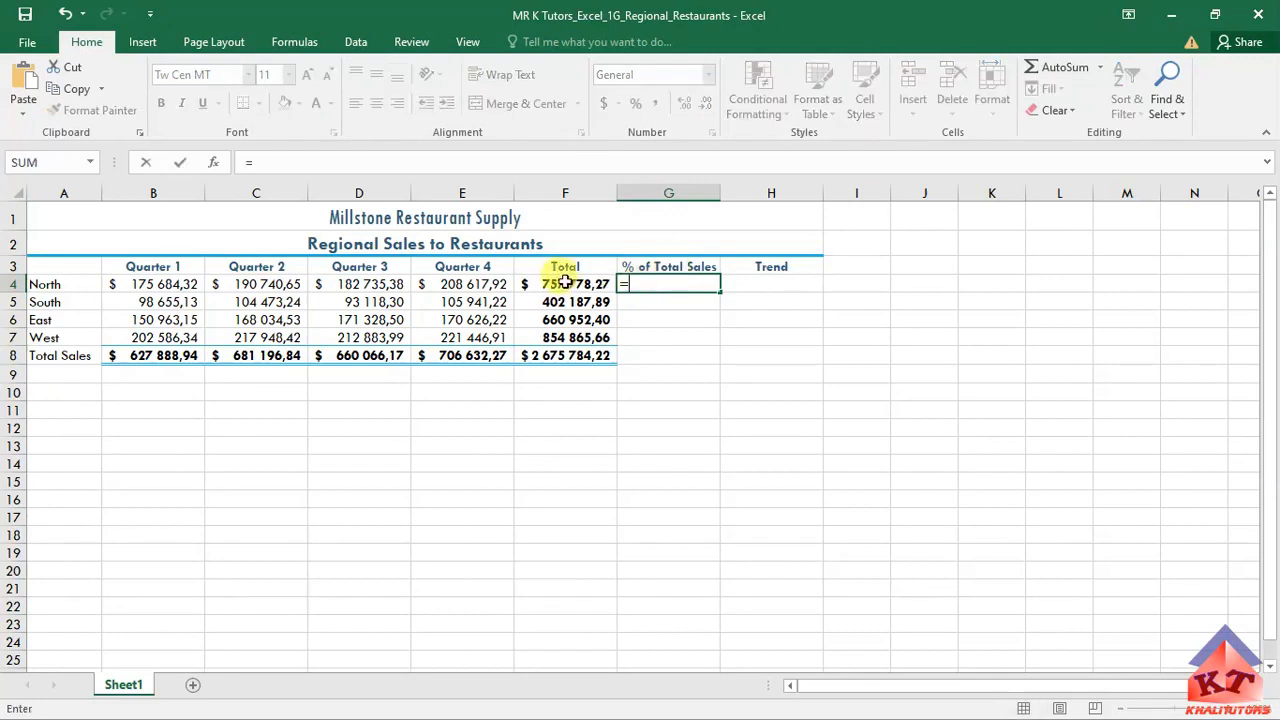
pyautogui.click(566, 284)
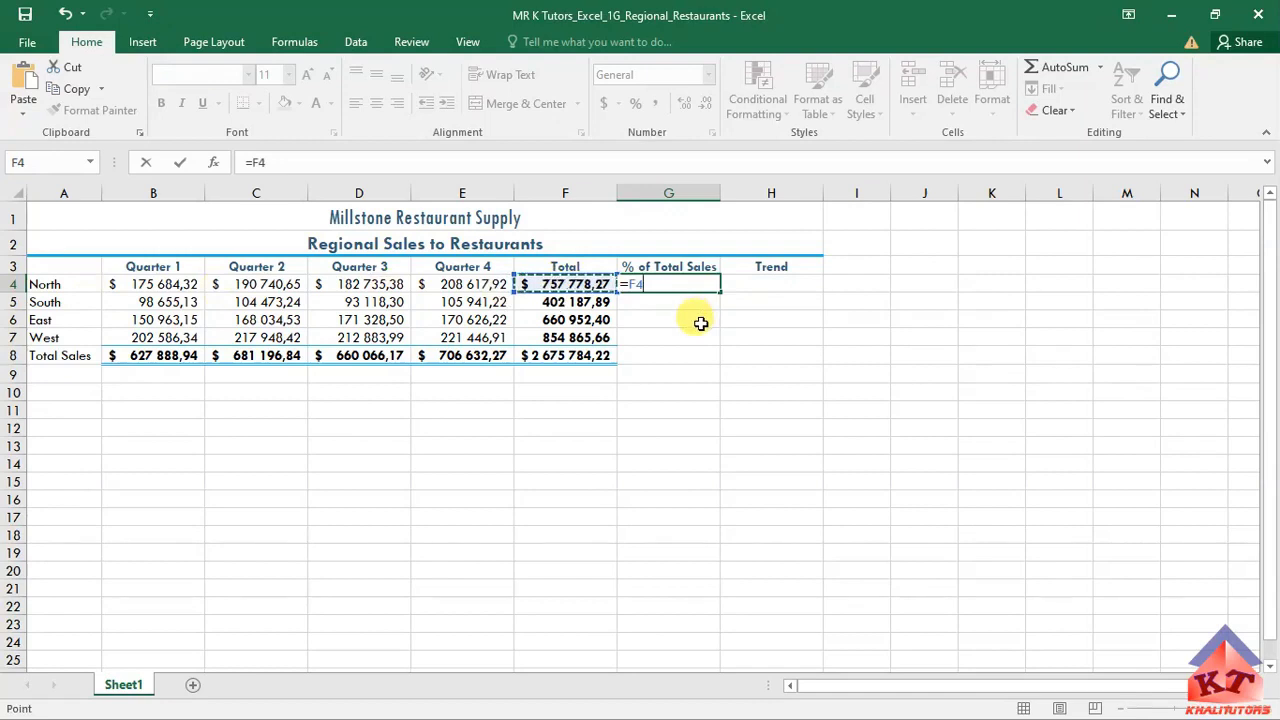
pyautogui.write('/')
pyautogui.click(568, 356)
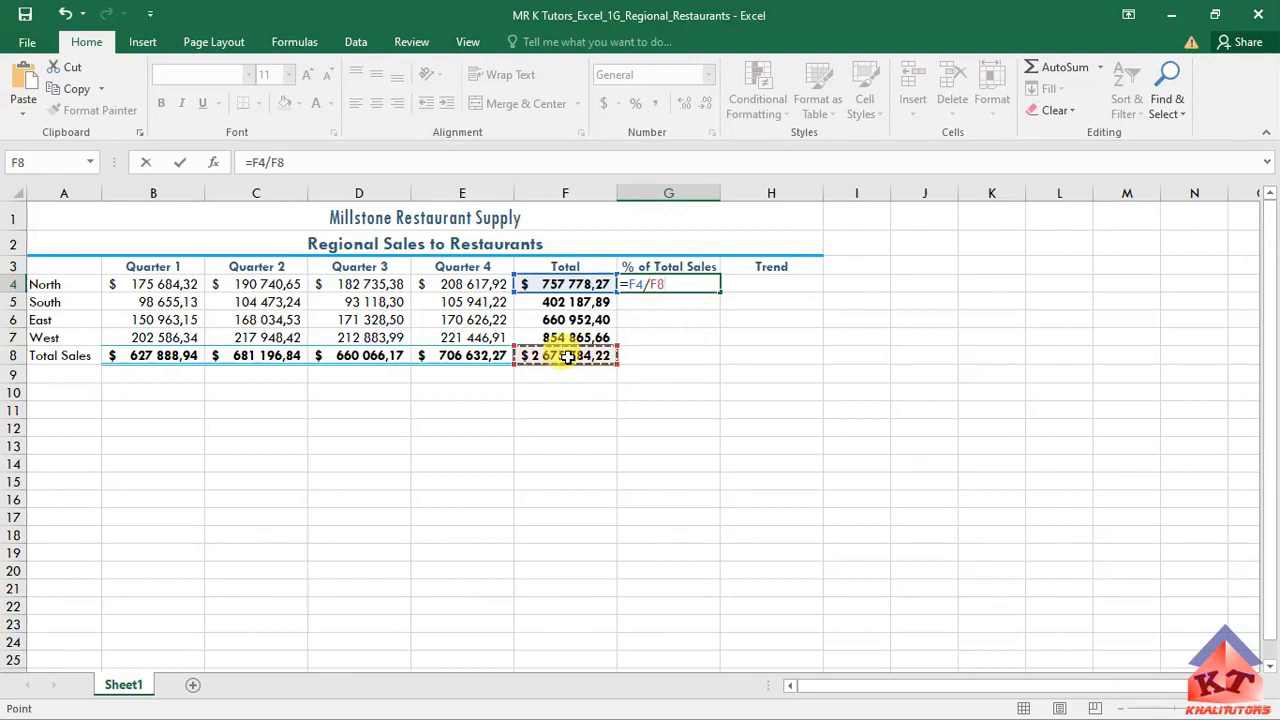
pyautogui.press('Return')
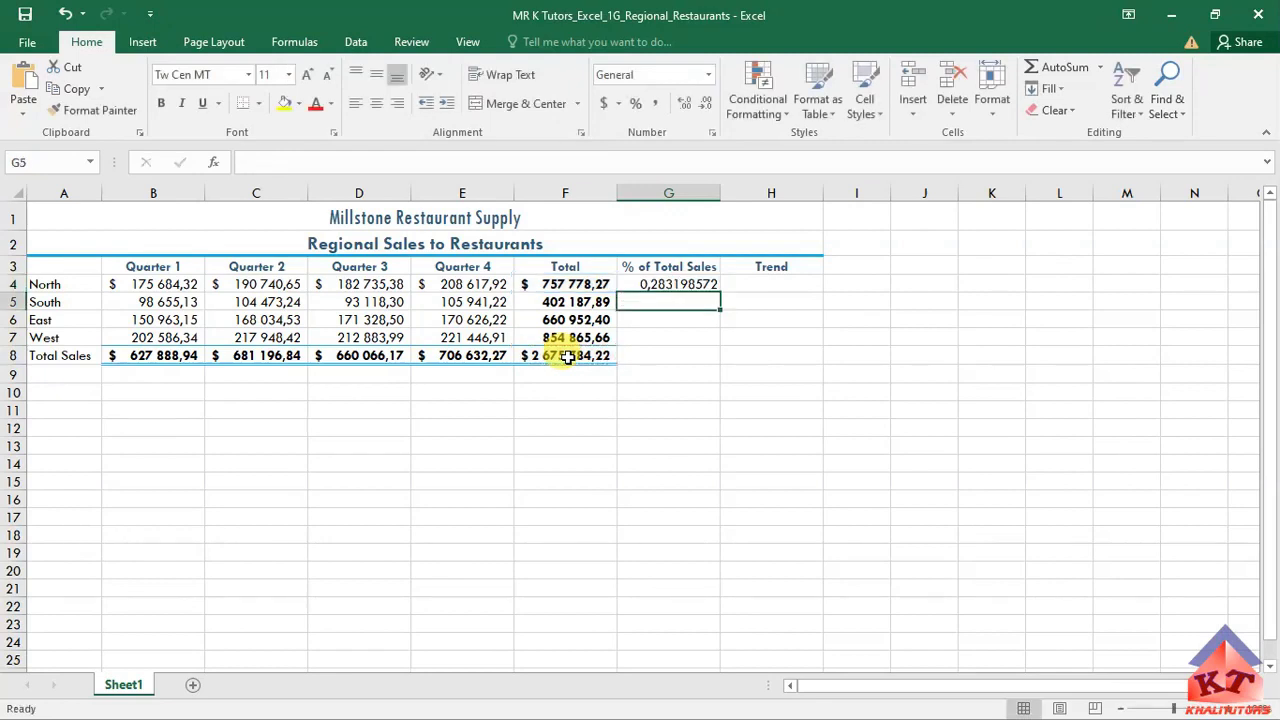
pyautogui.click(655, 284)
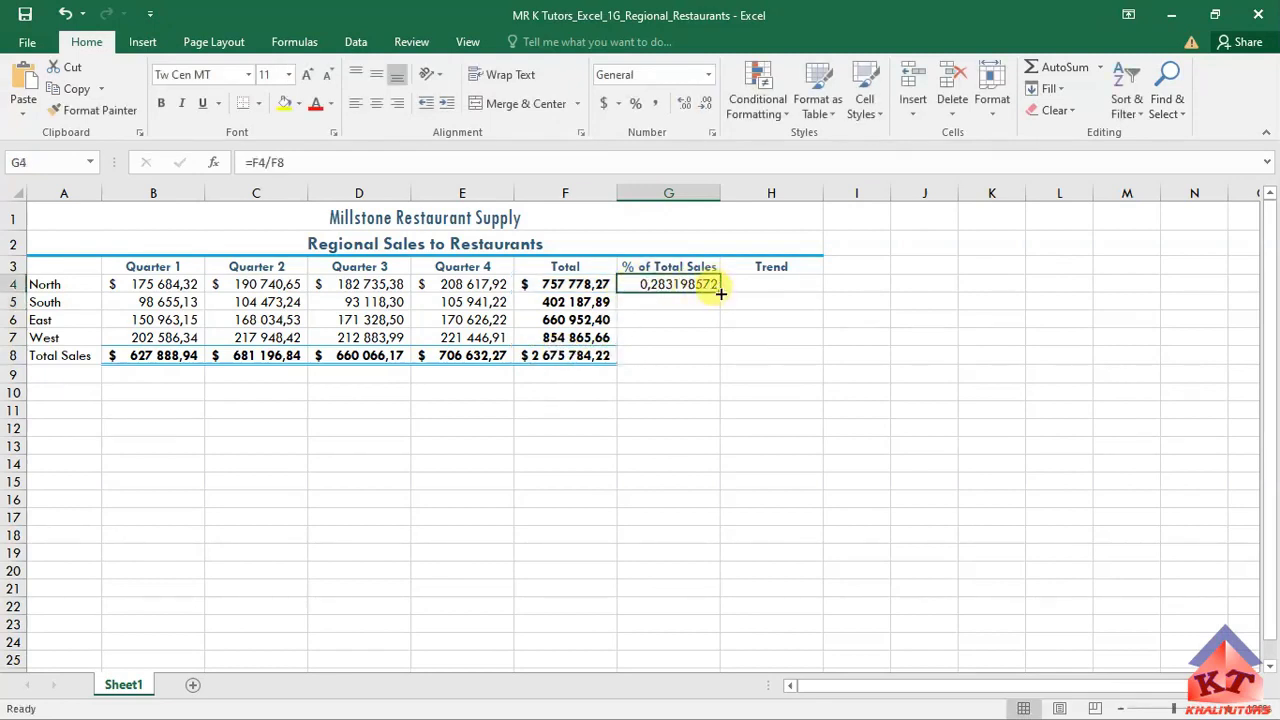
pyautogui.moveTo(720, 292); pyautogui.dragTo(716, 346)
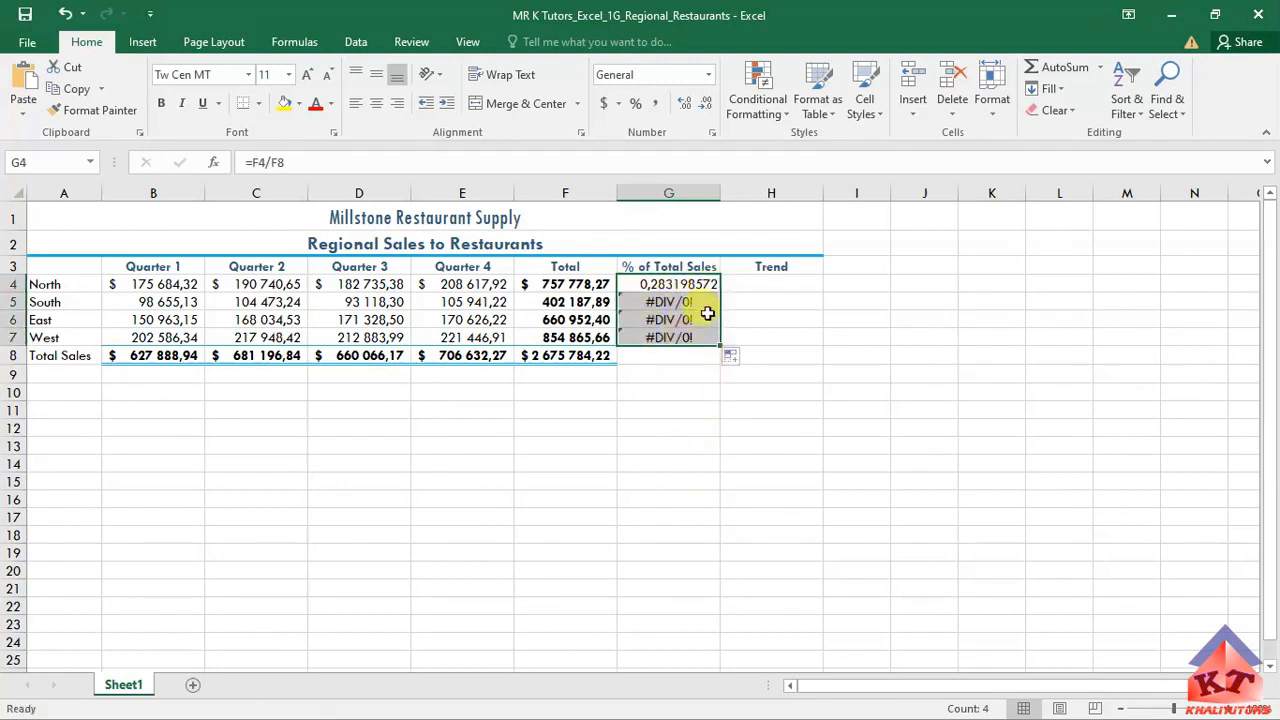
pyautogui.click(730, 300)
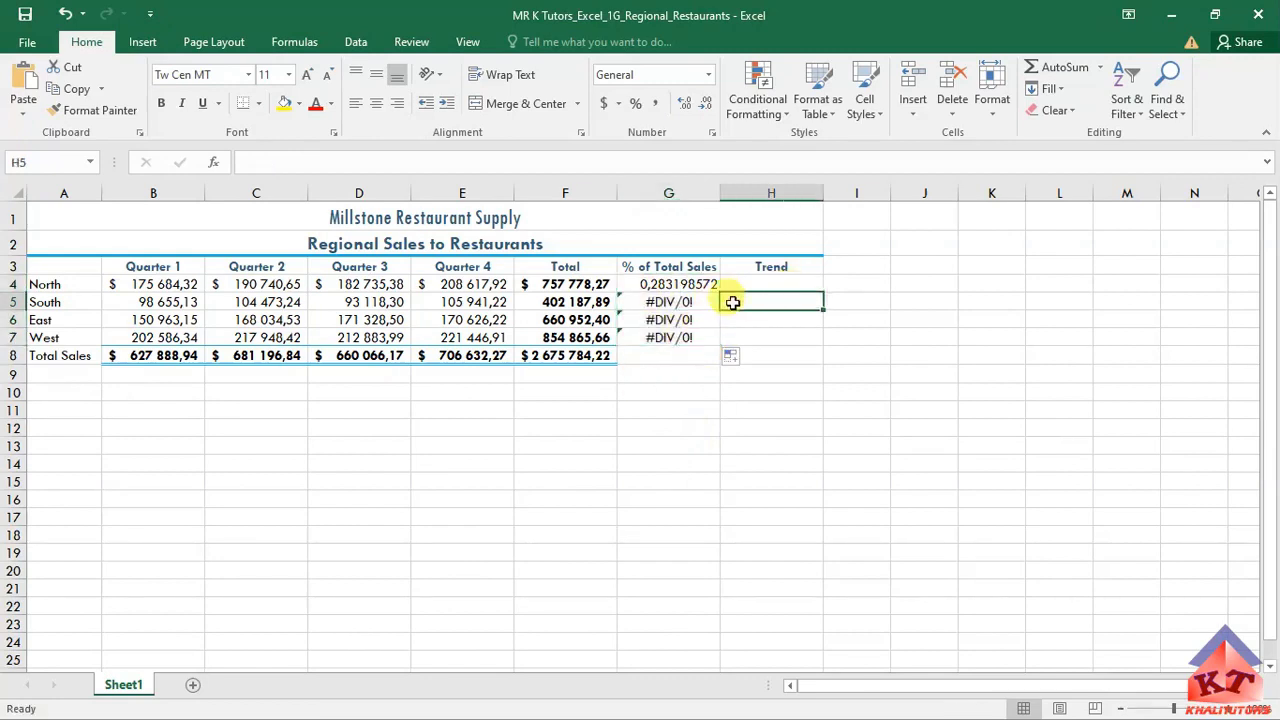
pyautogui.click(688, 304)
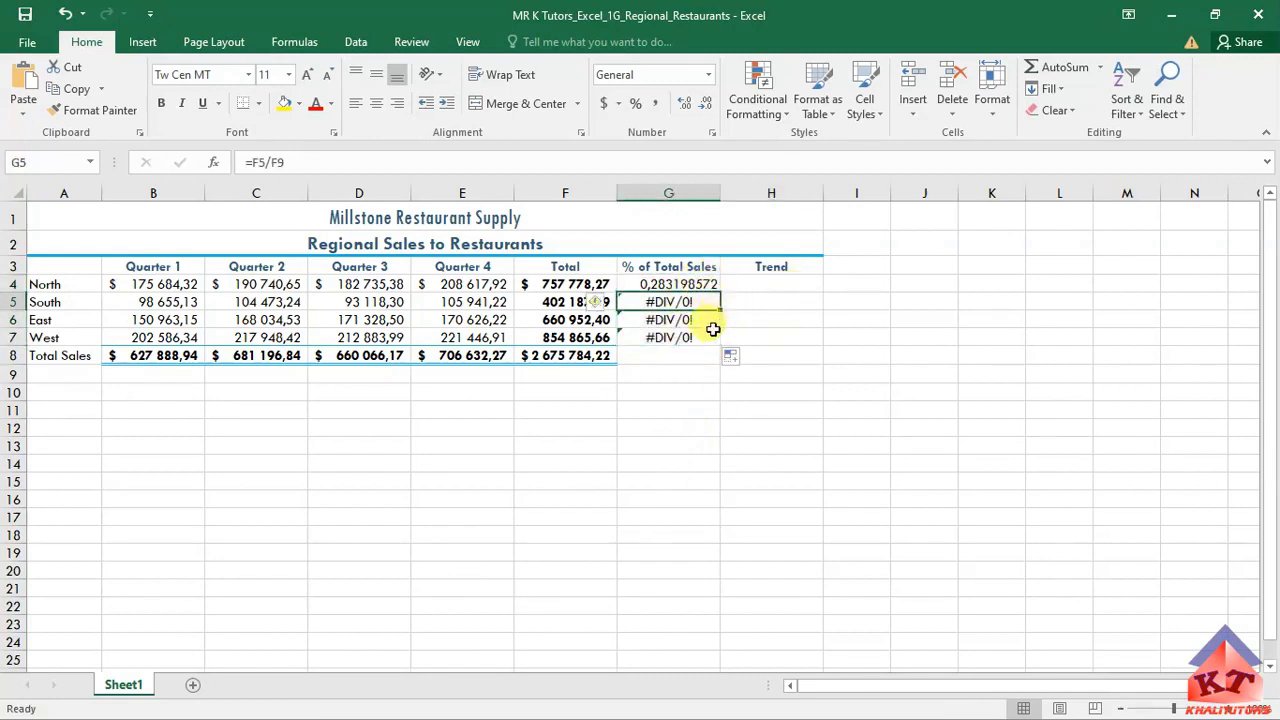
pyautogui.click(580, 374)
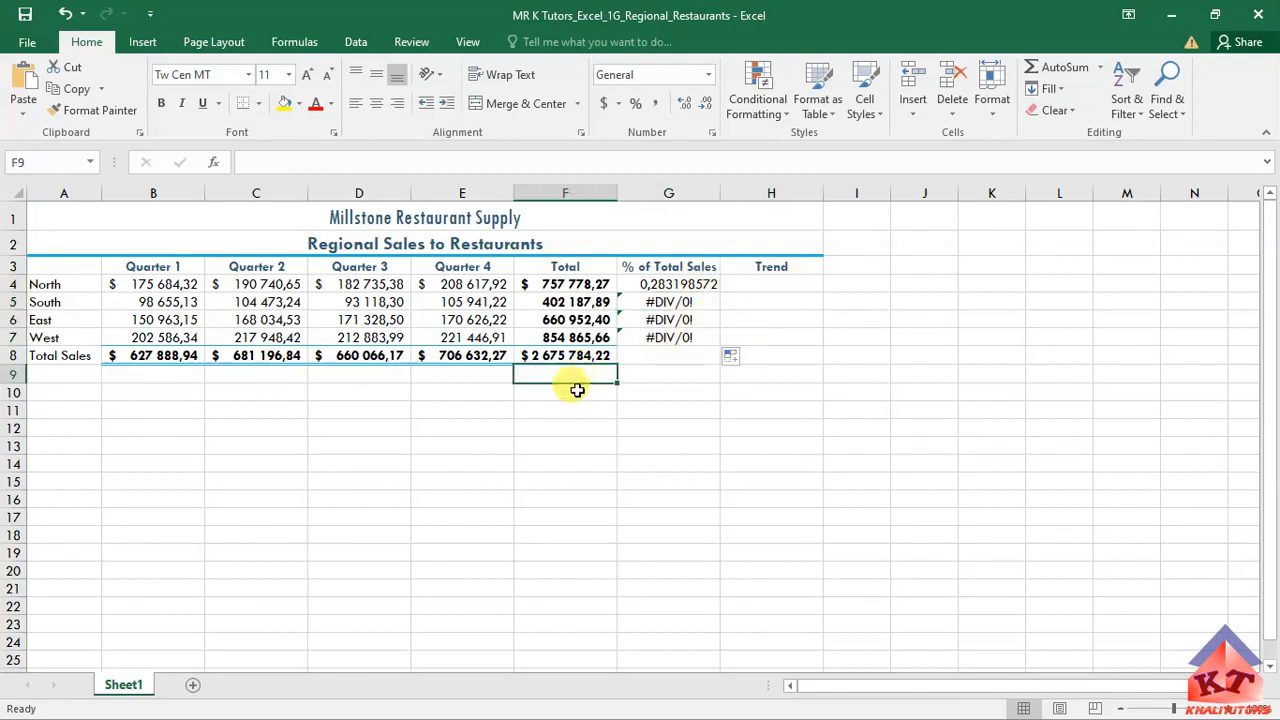
pyautogui.click(575, 390)
pyautogui.moveTo(580, 375); pyautogui.dragTo(580, 423)
pyautogui.click(857, 353)
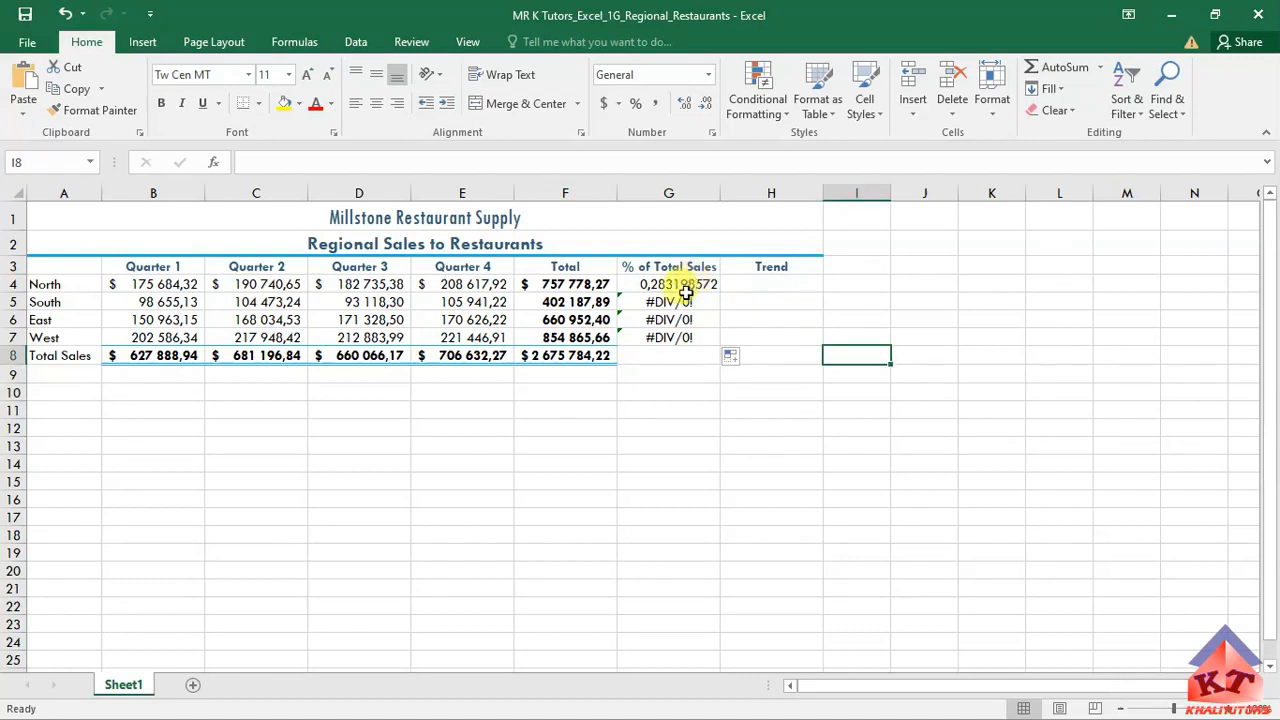
pyautogui.doubleClick(668, 302)
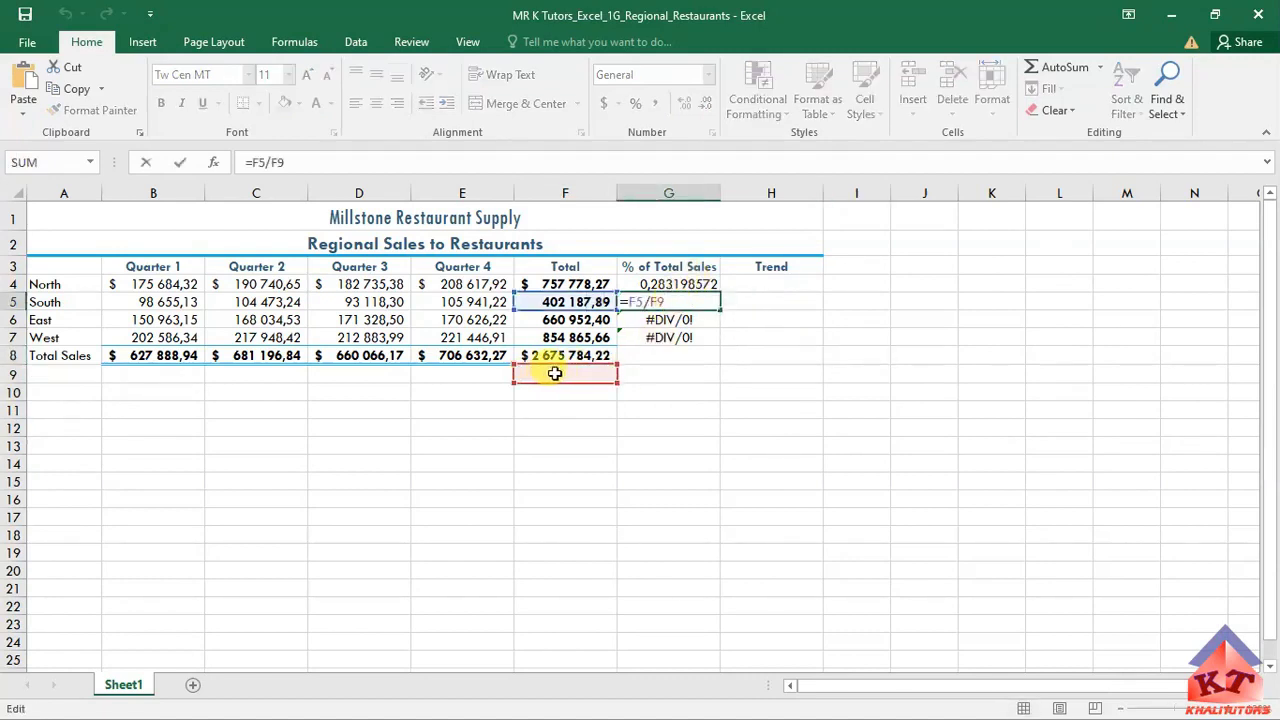
pyautogui.click(1010, 353)
pyautogui.doubleClick(670, 319)
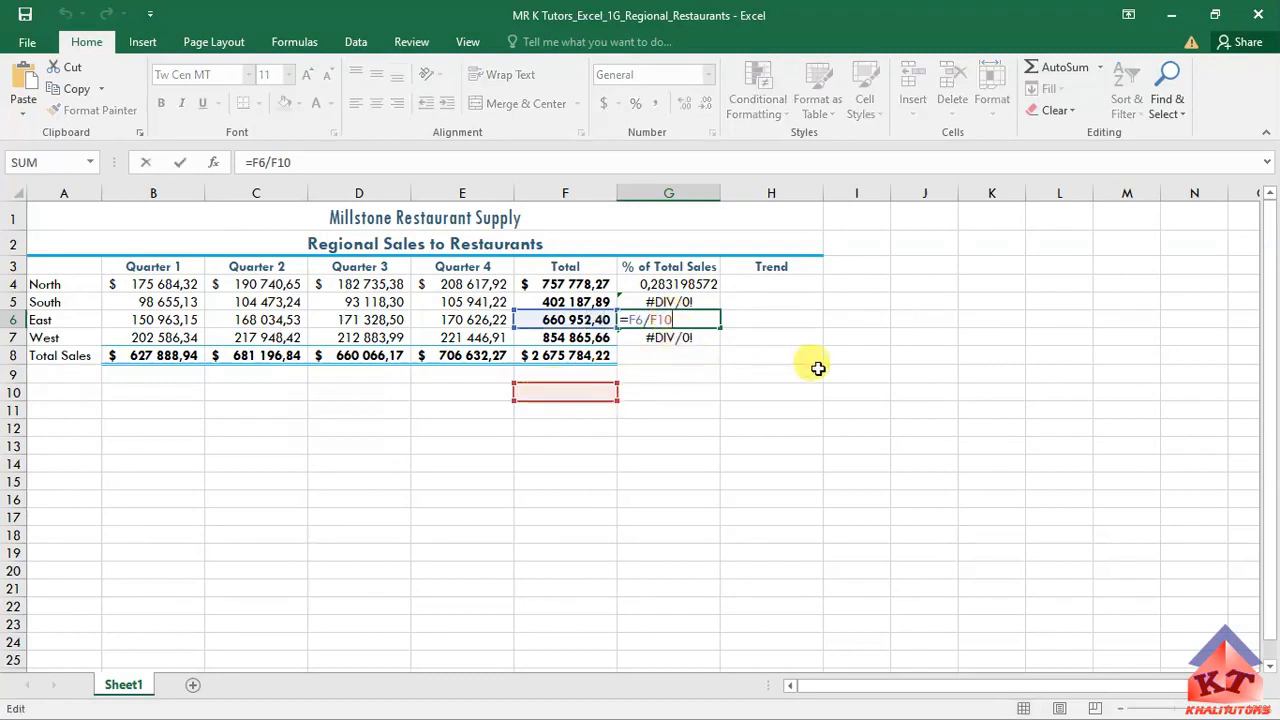
pyautogui.press('Escape')
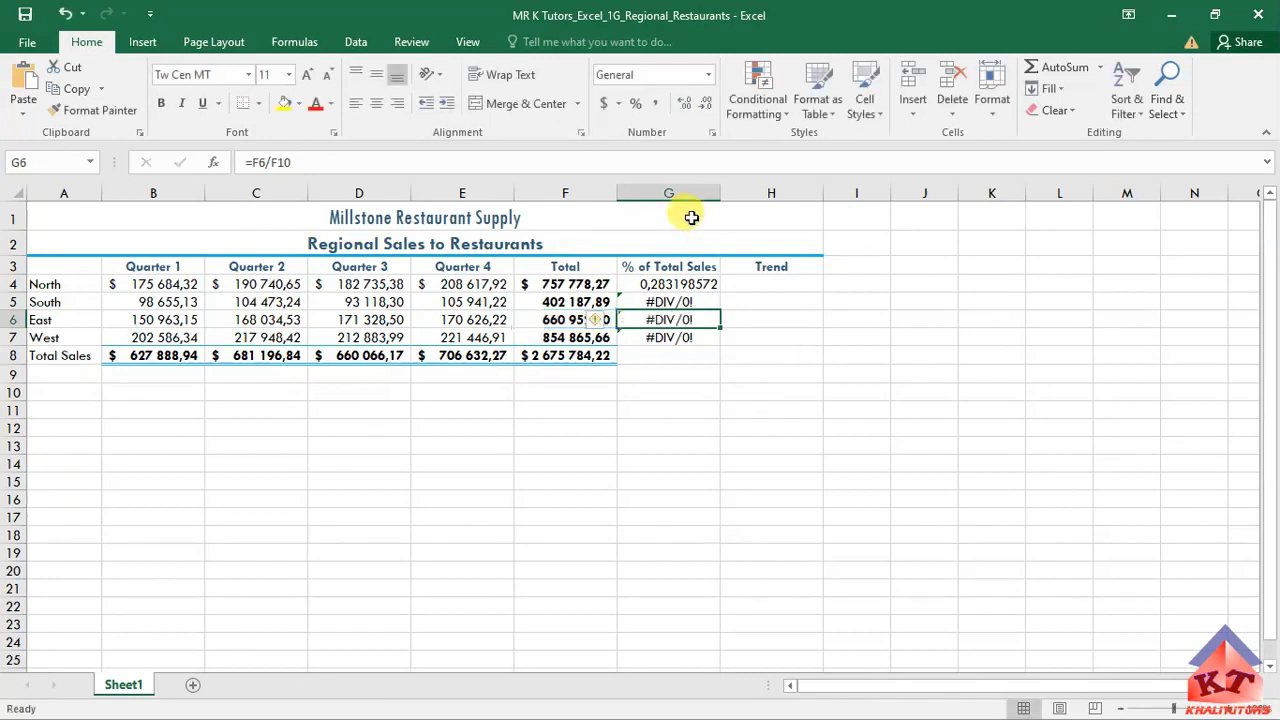
pyautogui.click(567, 353)
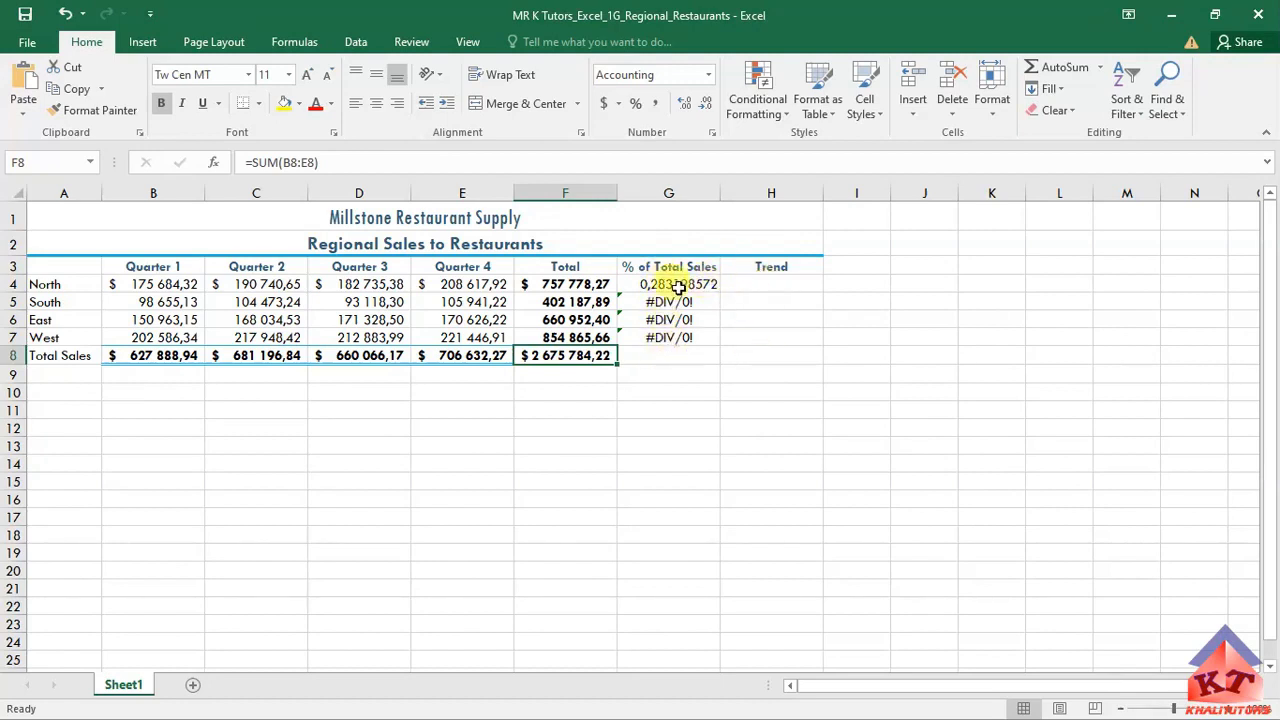
pyautogui.click(677, 285)
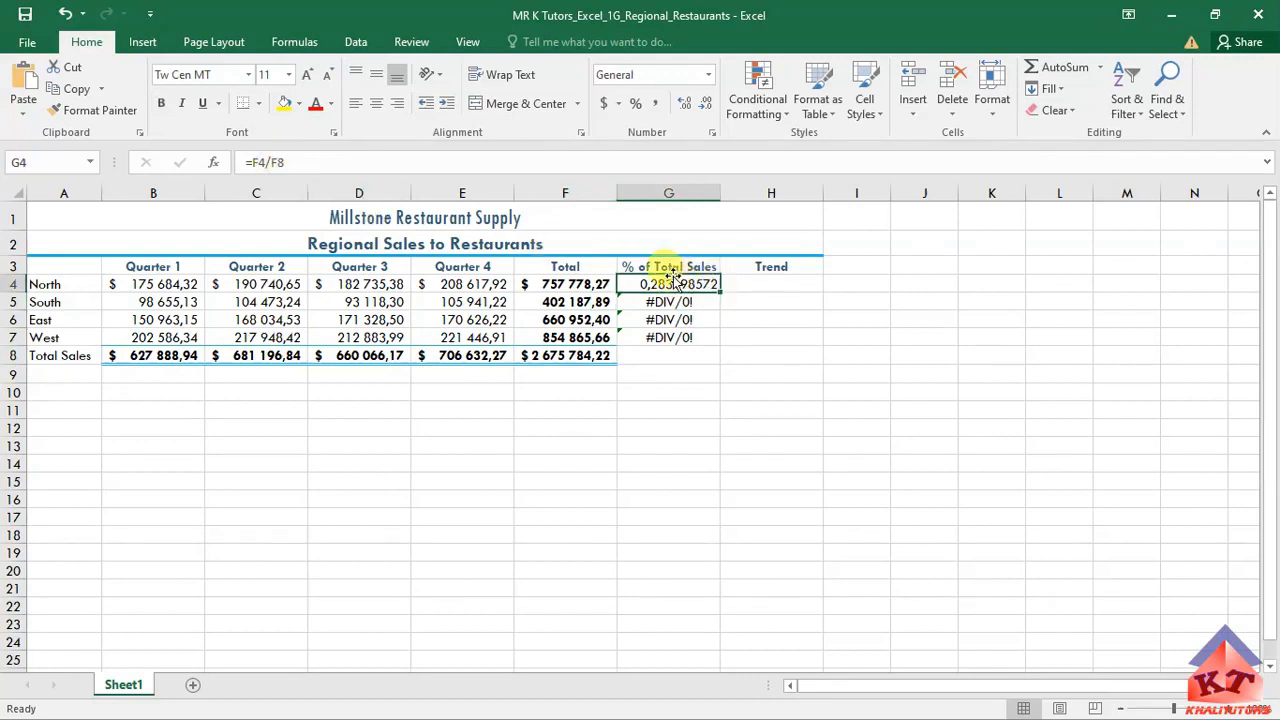
# - Edit G4's formula to =F4/$F$8 so the grand total reference is absolute
pyautogui.doubleClick(668, 285)
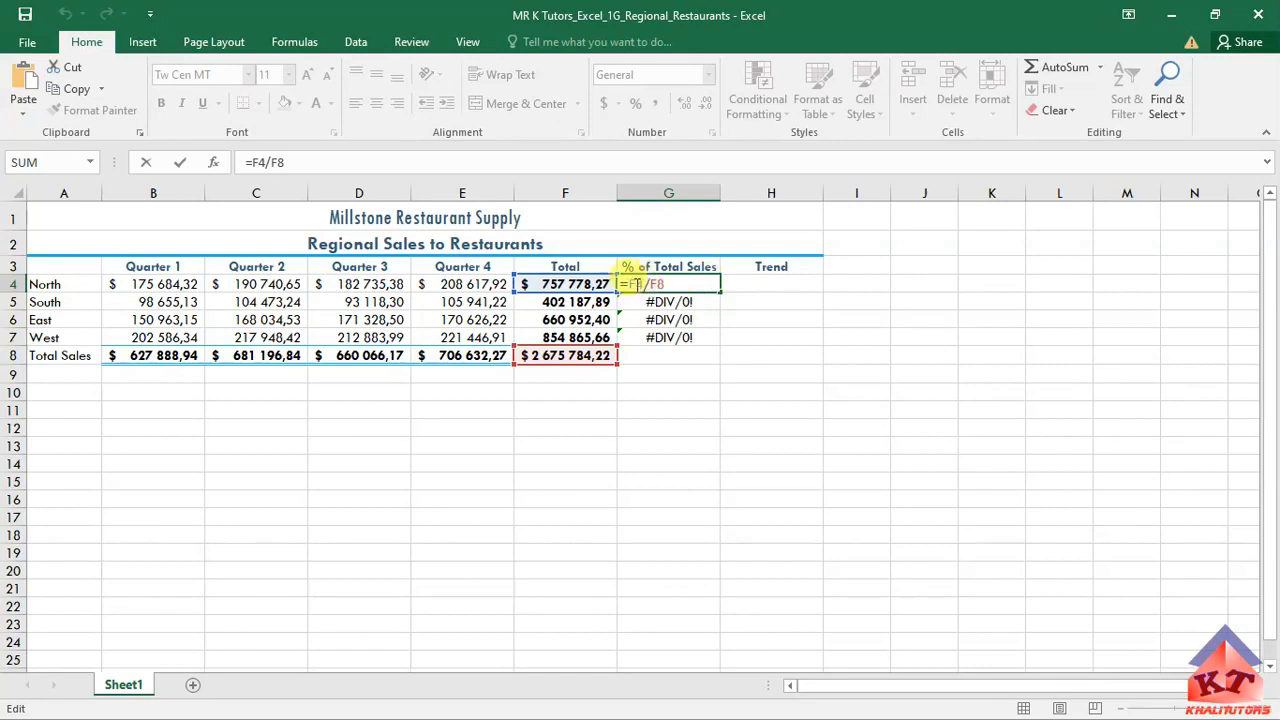
pyautogui.moveTo(628, 285); pyautogui.dragTo(657, 285)
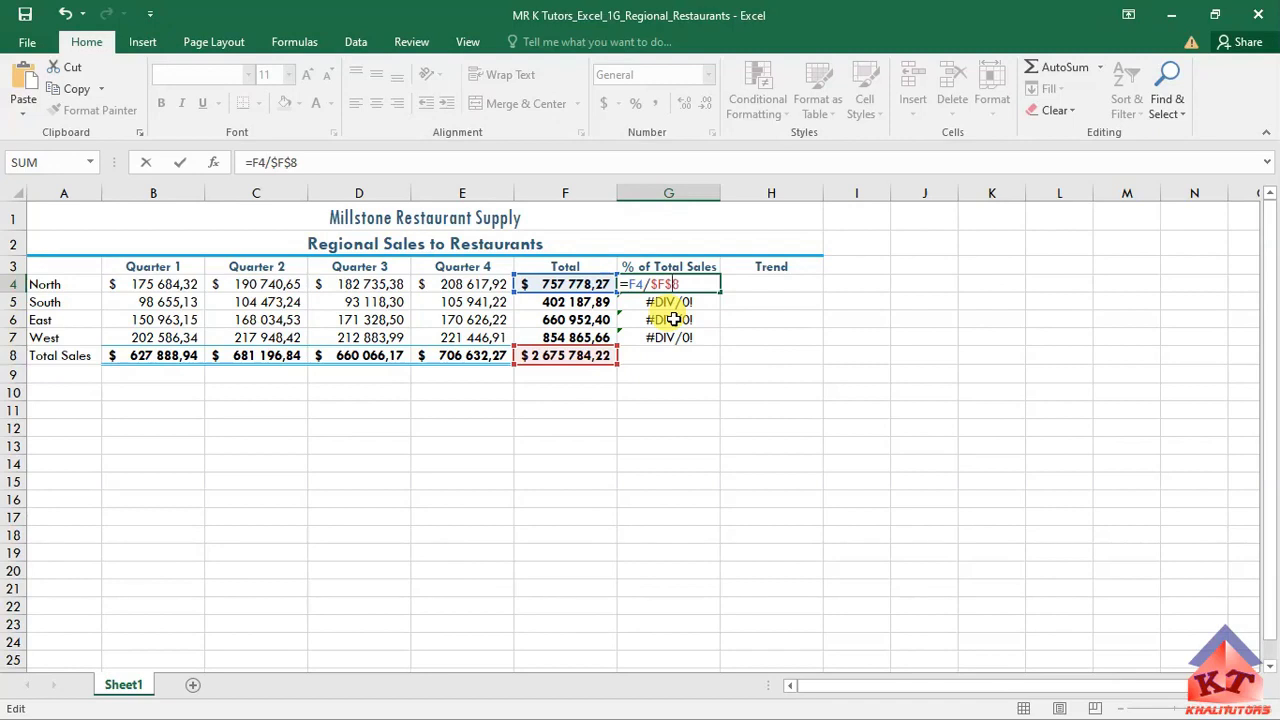
pyautogui.press('Return')
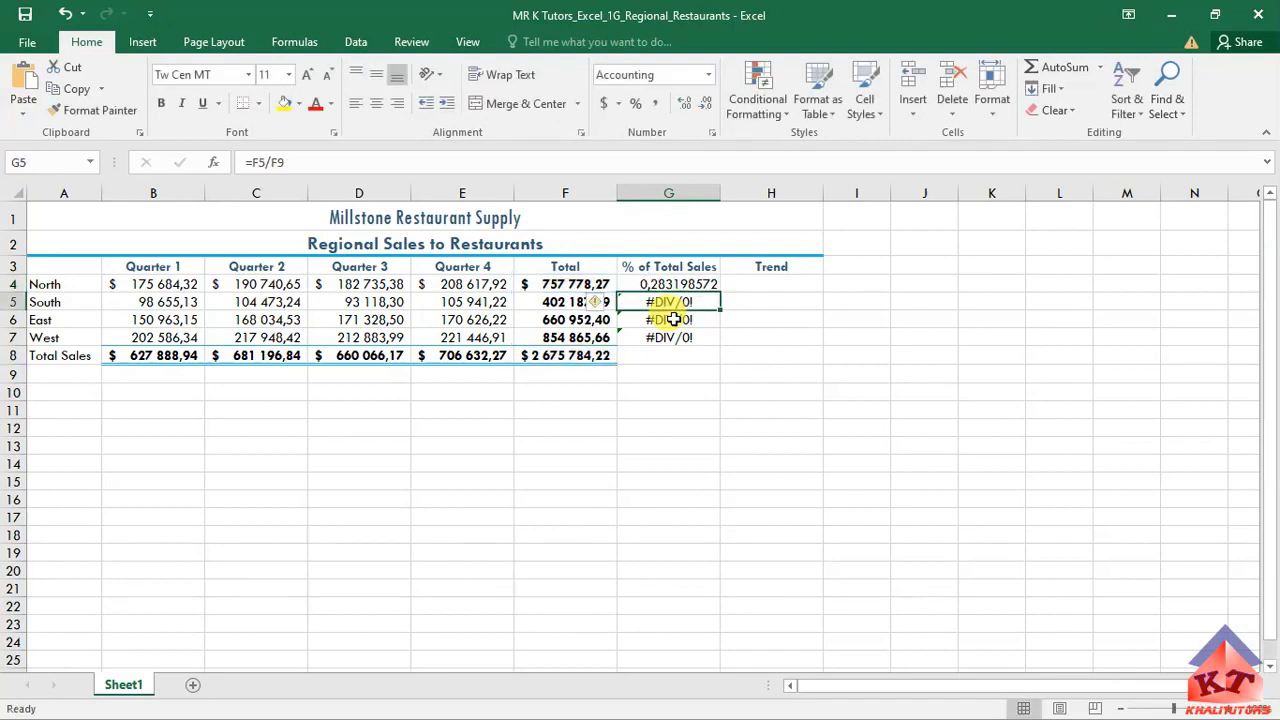
pyautogui.click(690, 284)
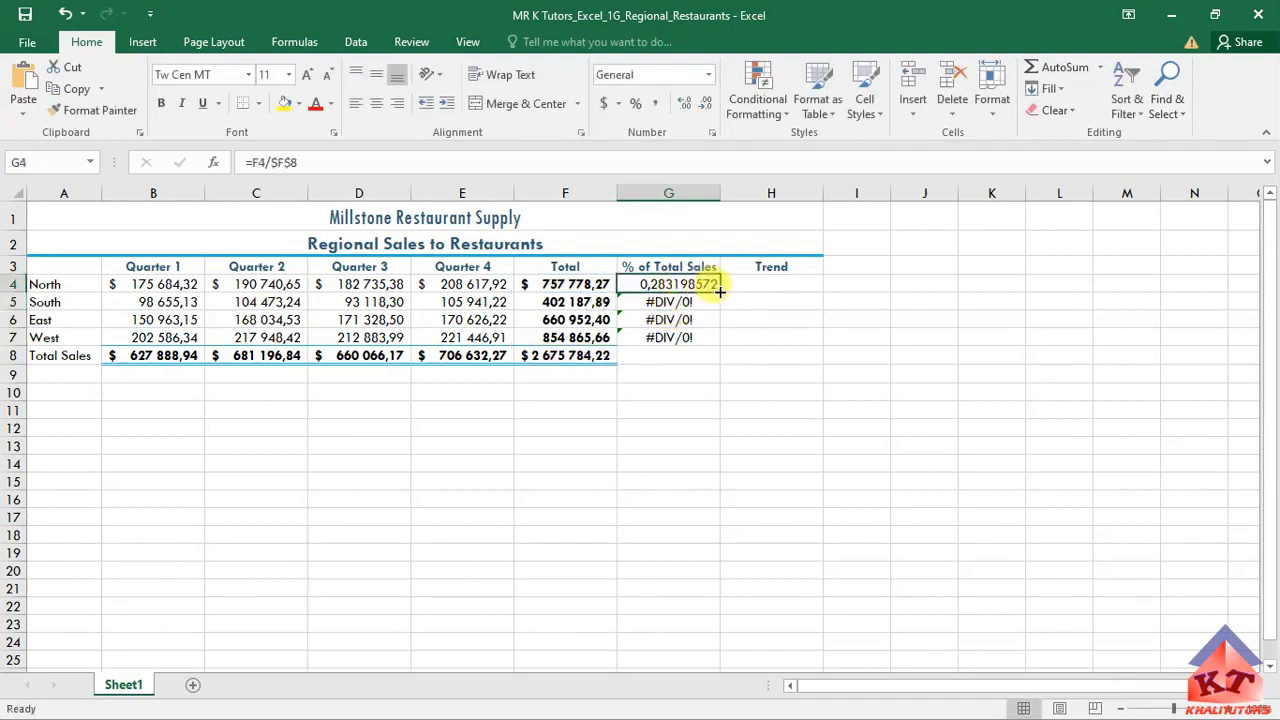
# - Fill =F4/$F$8 down to G7 and confirm G6 and G7 divide by $F$8
pyautogui.moveTo(720, 291); pyautogui.dragTo(715, 346)
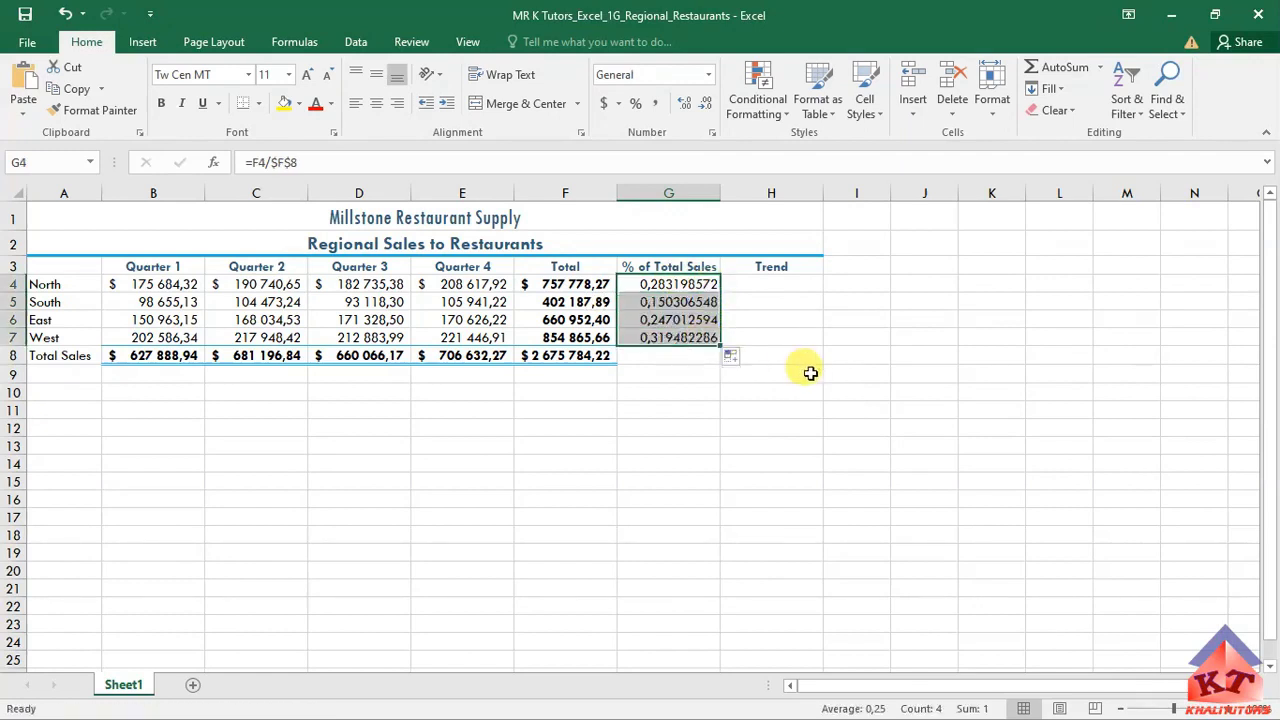
pyautogui.doubleClick(668, 337)
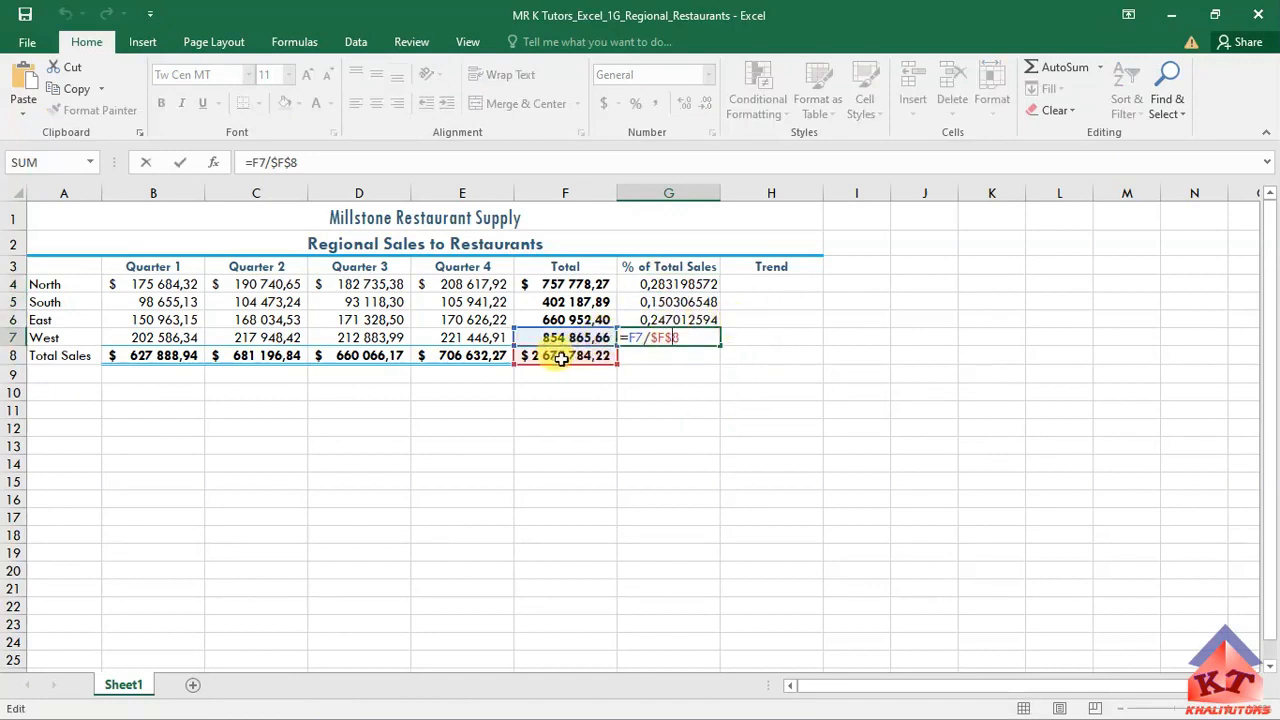
pyautogui.doubleClick(677, 319)
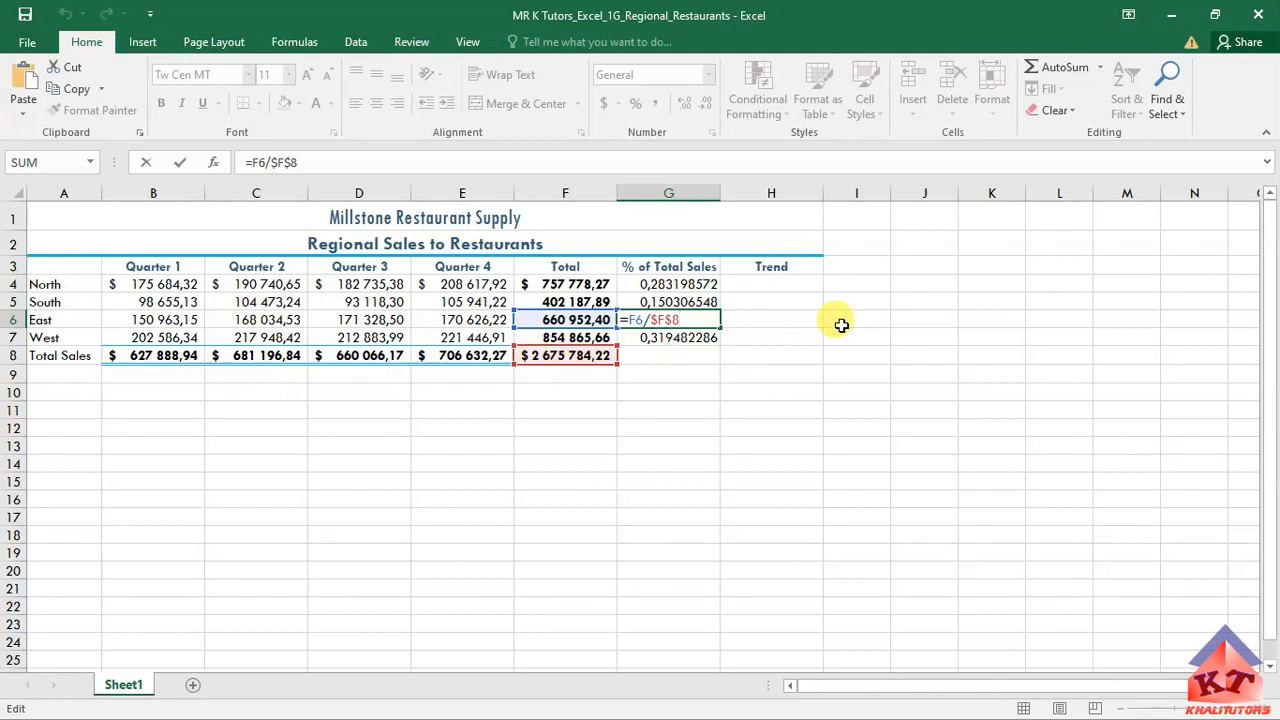
pyautogui.hotkey('ctrl', 'Return')
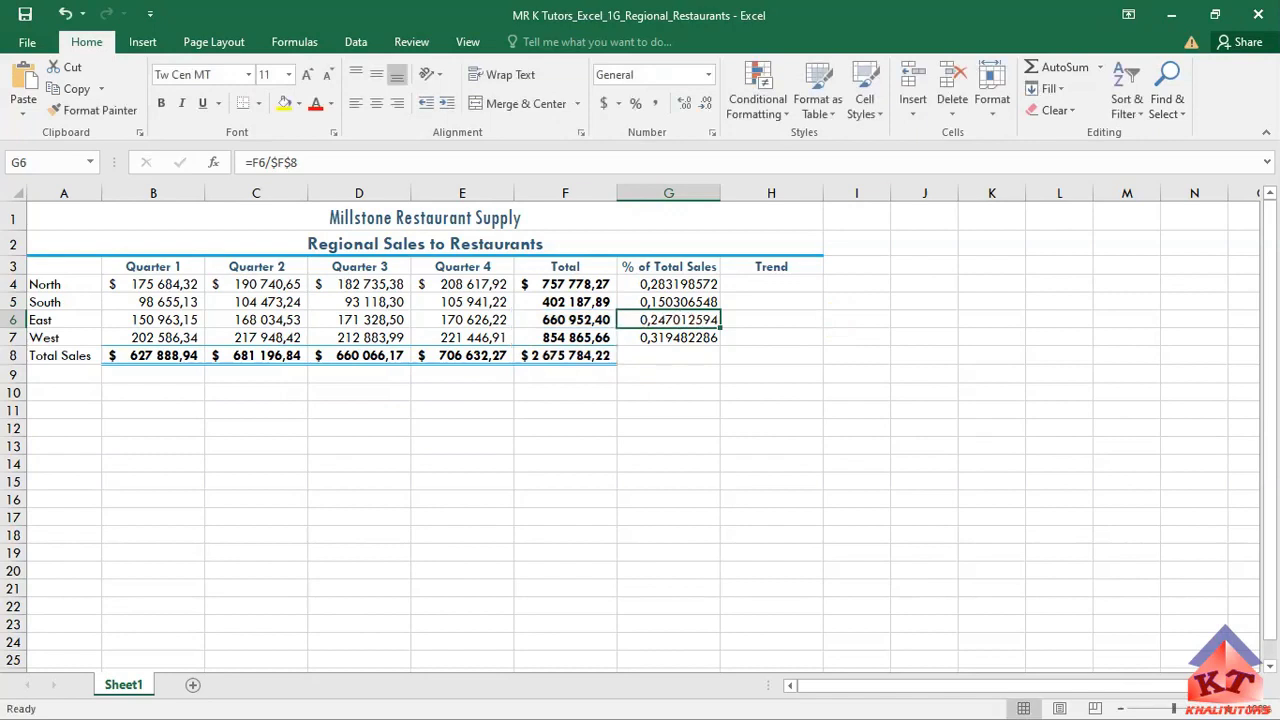
pyautogui.hotkey('alt', 'Tab')
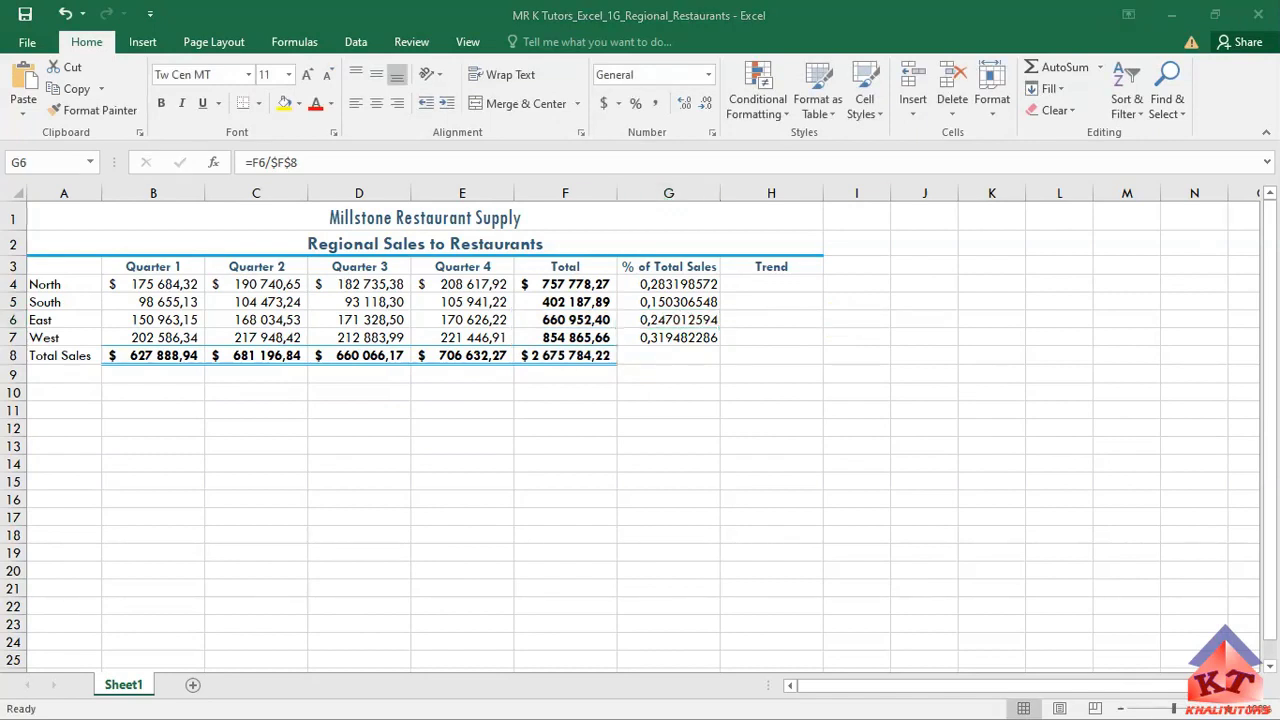